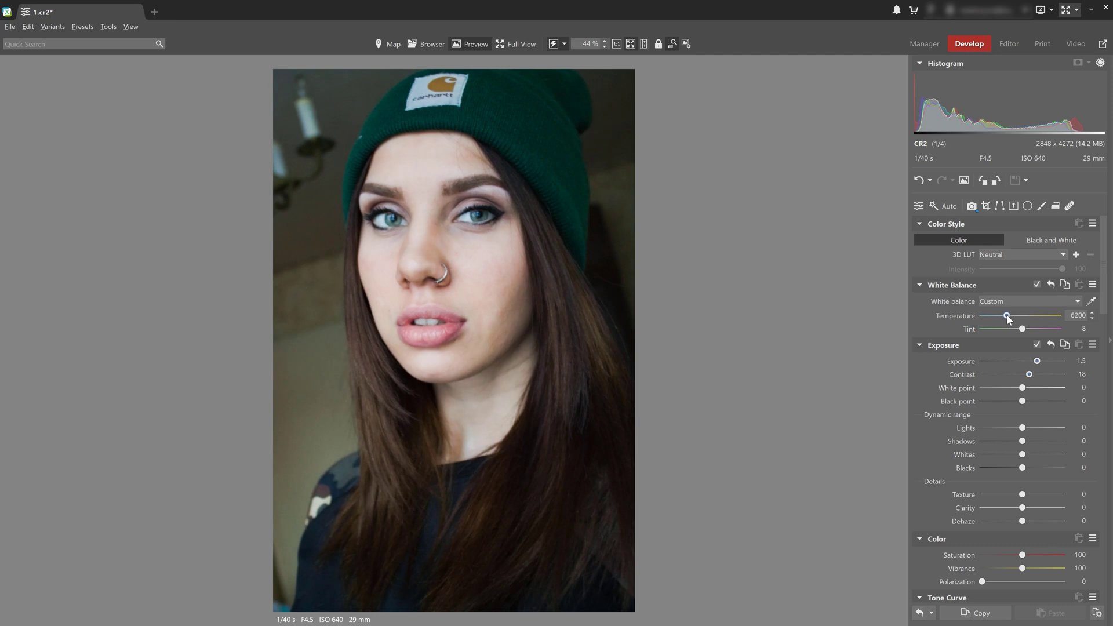
Warm the beanie portrait by setting the white balance temperature to 7450, and fine-tune its tint.
drag(1009, 318, 1015, 324)
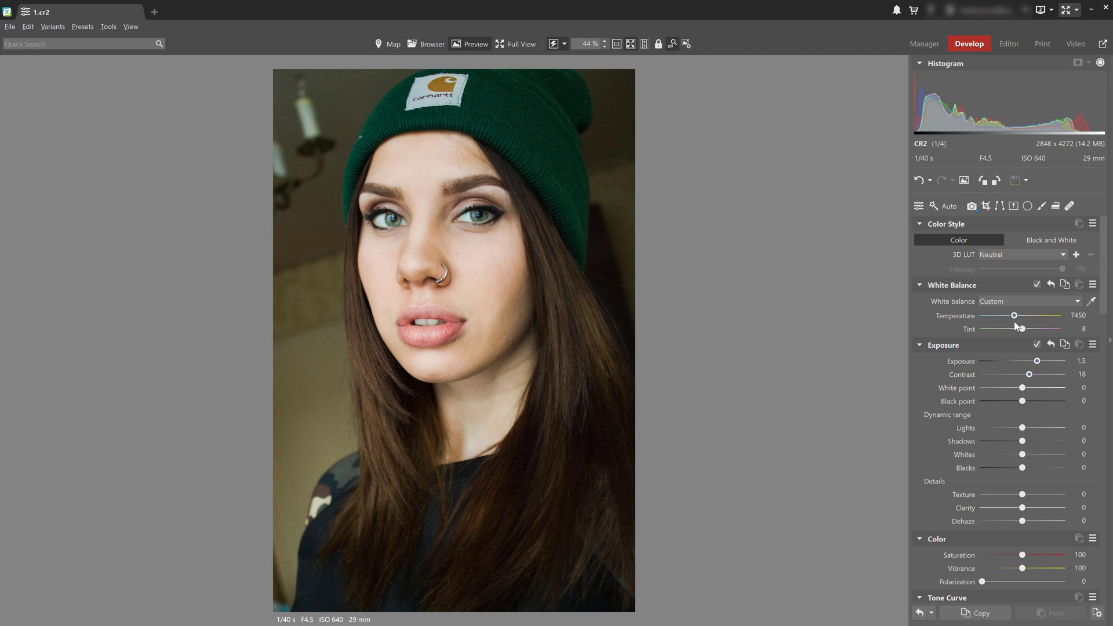
drag(1016, 327, 1024, 330)
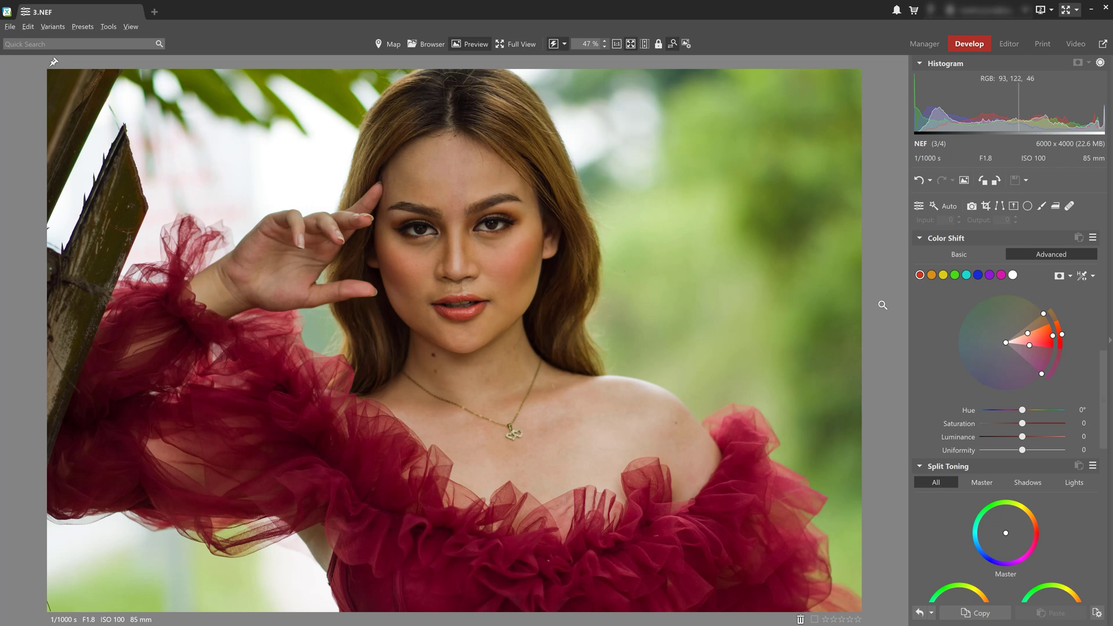
Target the woman's skin tones in advanced Color Shift, using the mask preview to narrow the range and exclude the red dress.
click(576, 256)
click(1059, 277)
drag(1026, 337, 1028, 332)
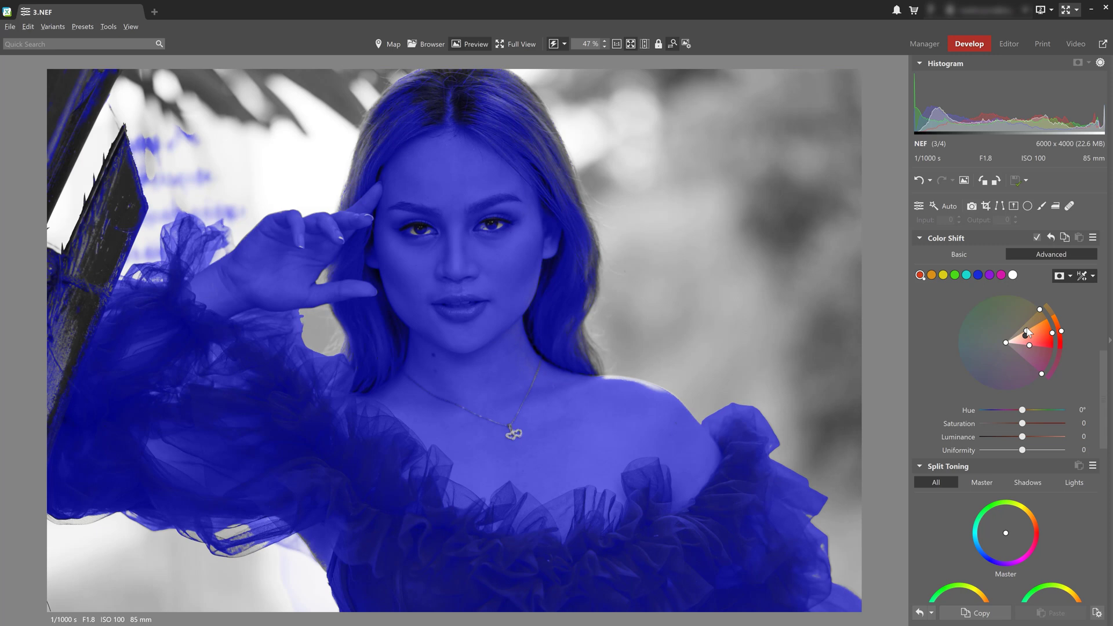
drag(1042, 376, 1049, 355)
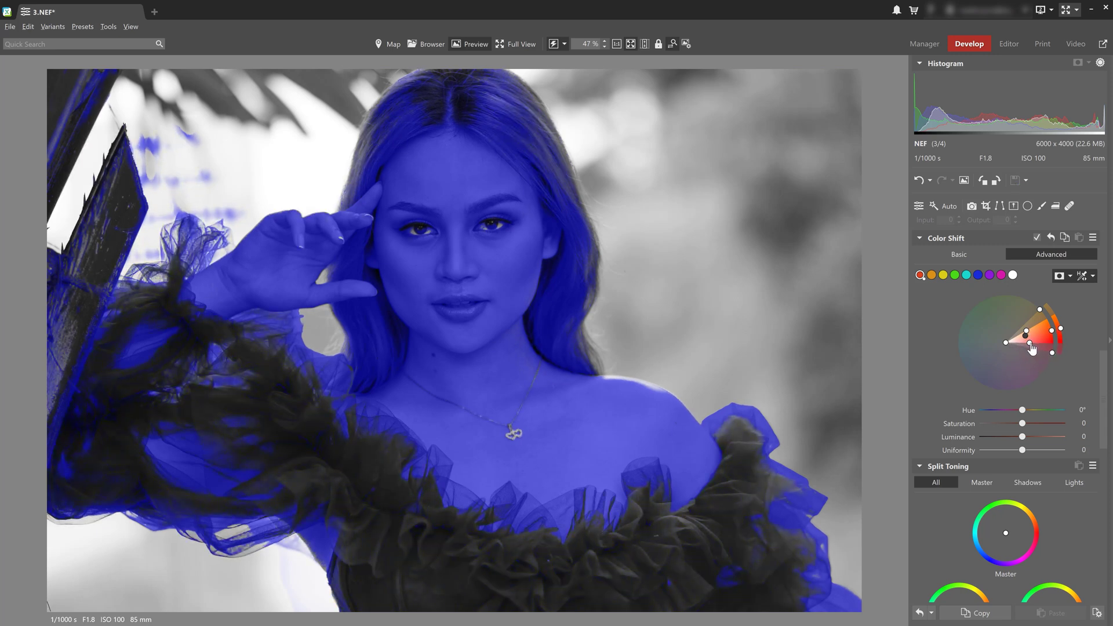
click(1059, 276)
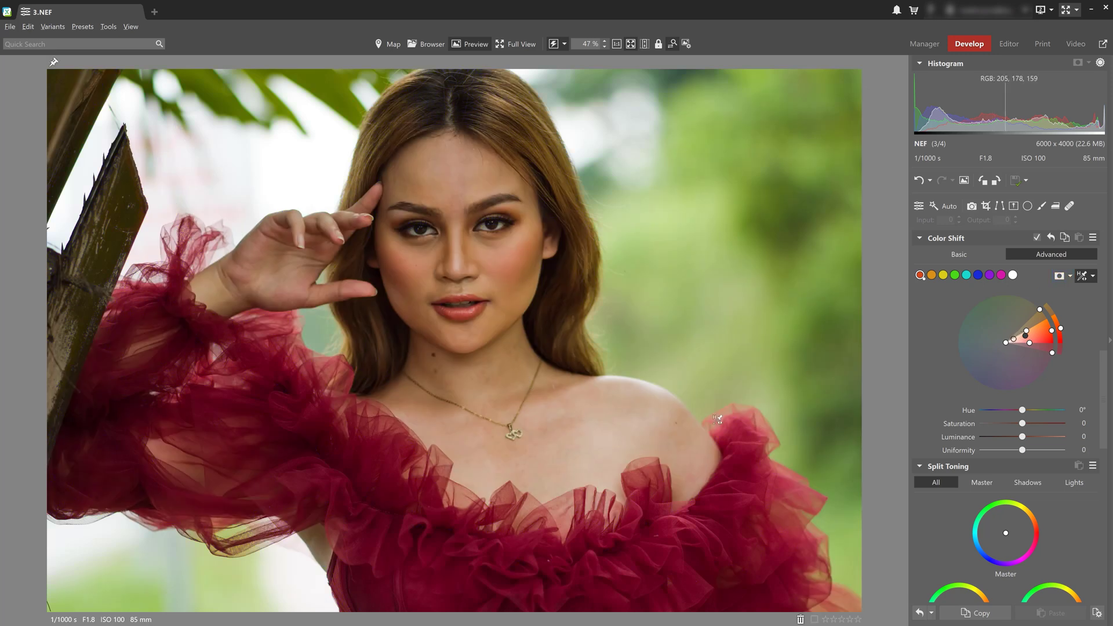
Set the skin range's hue to -2° and luminance to 20, fine-tune its saturation, and compare the photo with and without Color Shift.
drag(1022, 410, 1022, 409)
drag(1028, 442, 1031, 441)
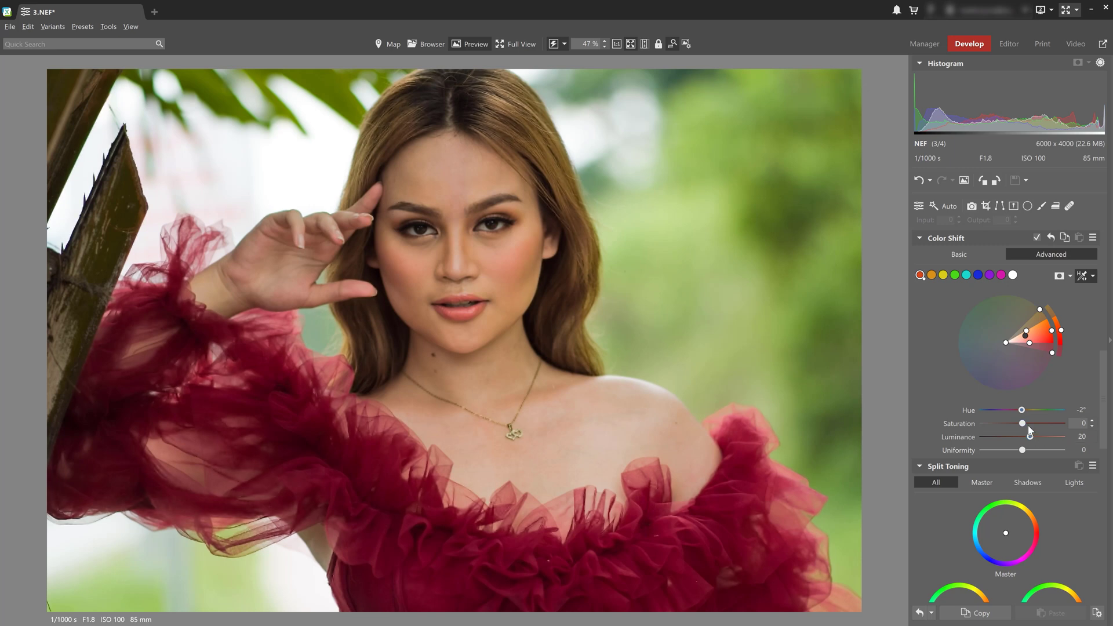
drag(1023, 425, 1028, 427)
click(1037, 238)
click(1037, 238)
click(1036, 237)
click(1036, 238)
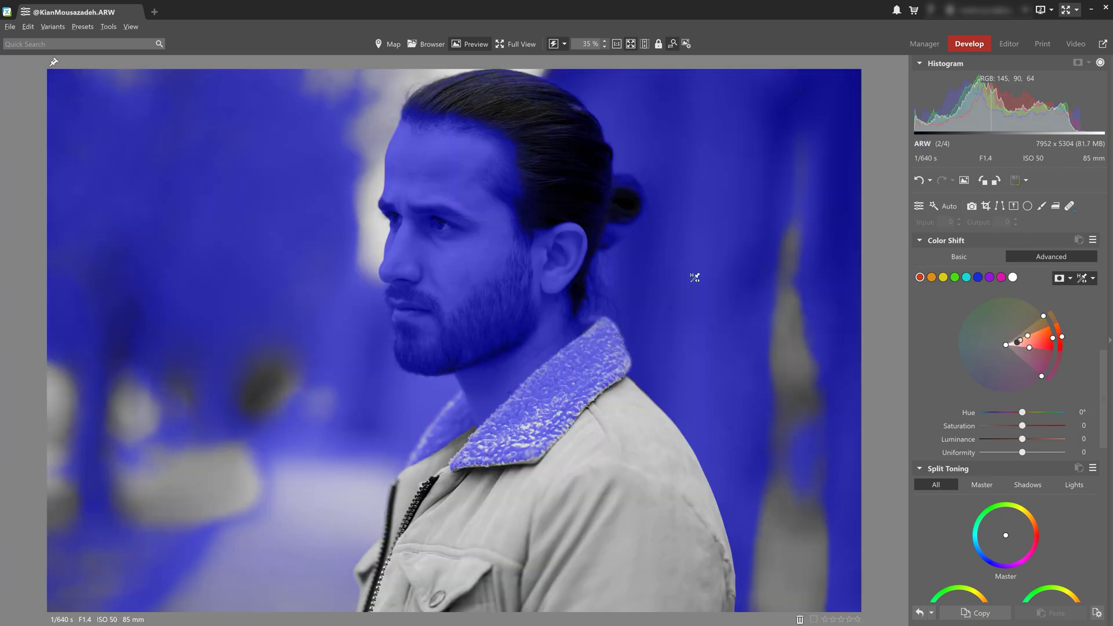
Turn off the Color Shift mask preview on the man's portrait and slightly raise the red range's hue.
click(1060, 279)
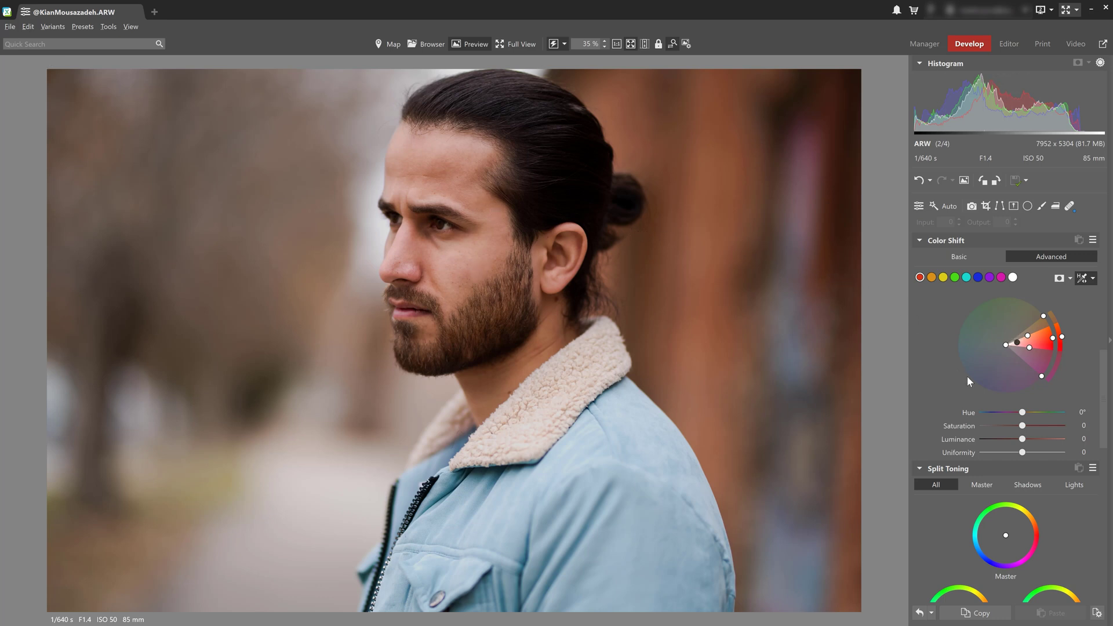
drag(1022, 412, 1025, 413)
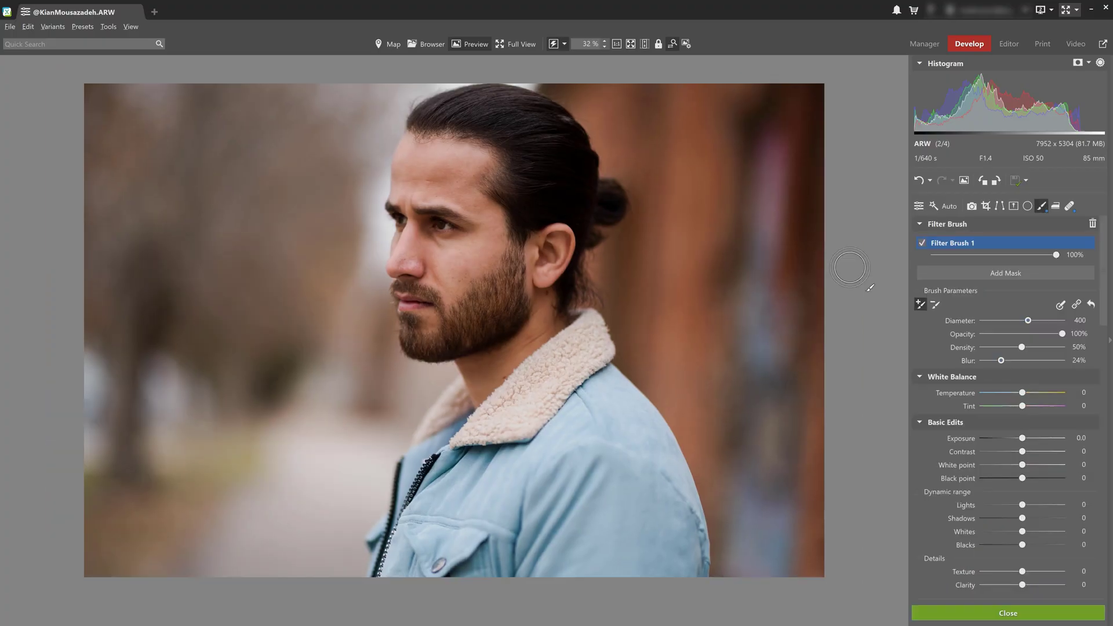
Reshape the red range in the Filter Brush's advanced Color Shift, extending it towards yellow and trimming its magenta side.
mouse_move(950, 243)
drag(1105, 273, 1105, 446)
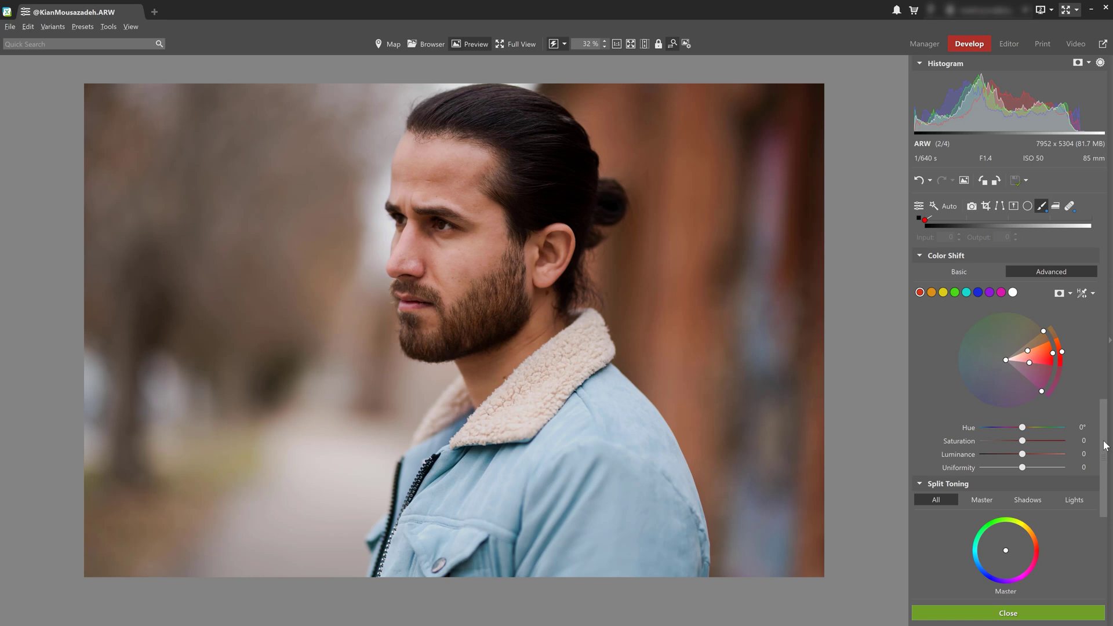
drag(1030, 356, 1024, 346)
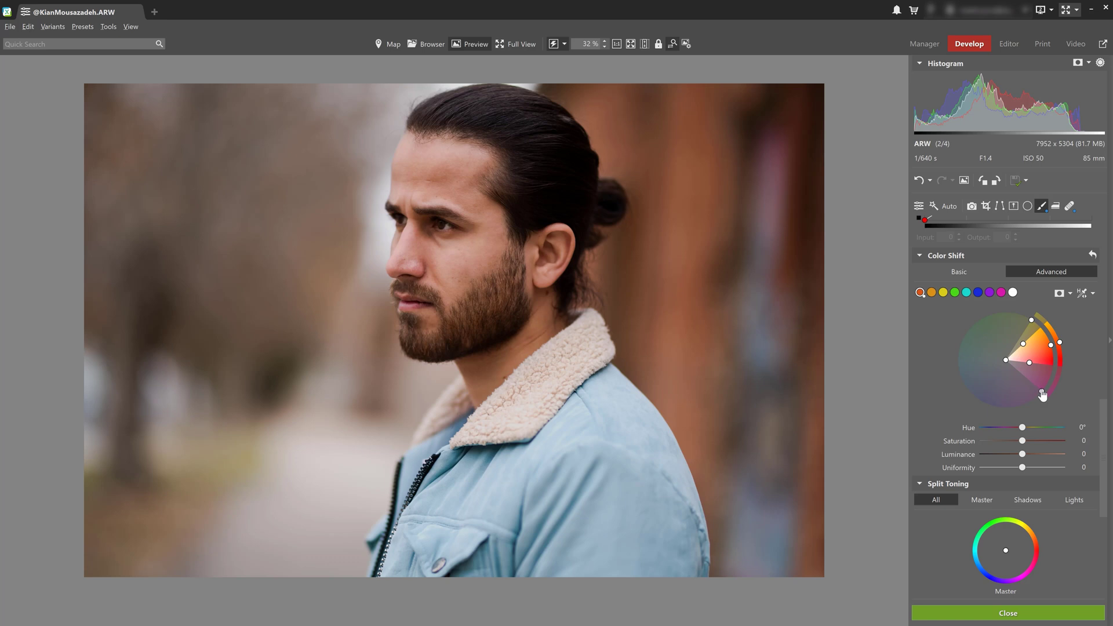
drag(1031, 365, 1029, 357)
Fine-tune the Filter Brush's Color Shift hue, uniformity and saturation, and slightly adjust its white balance temperature.
drag(1022, 427, 1024, 428)
drag(1022, 467, 1028, 468)
drag(1024, 444, 1022, 444)
scroll(1022, 443, up, 10)
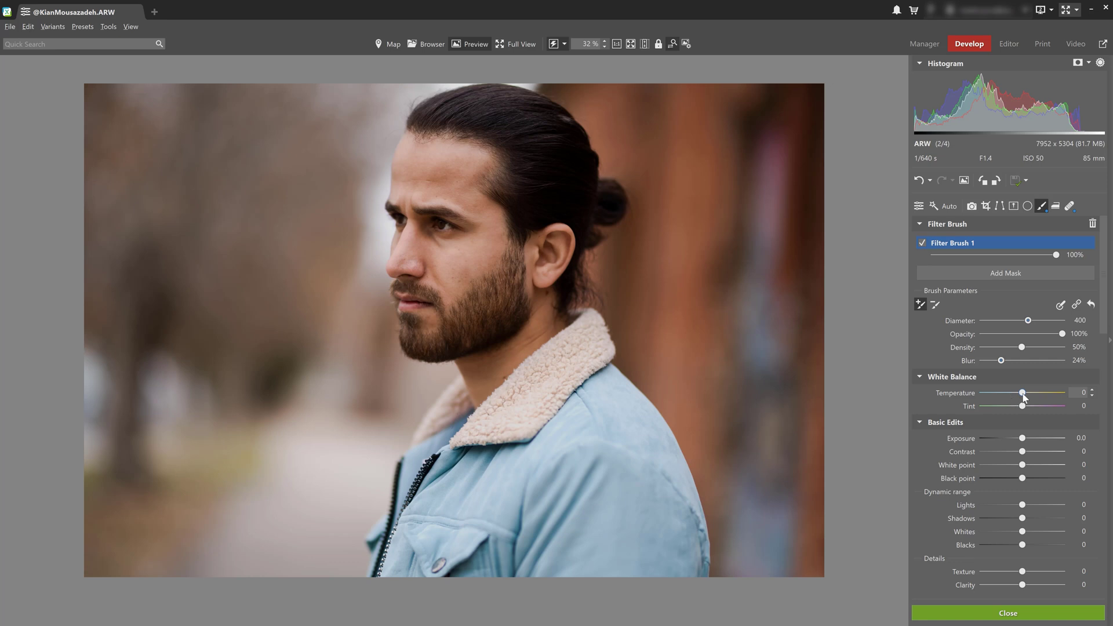
drag(1023, 396, 1022, 396)
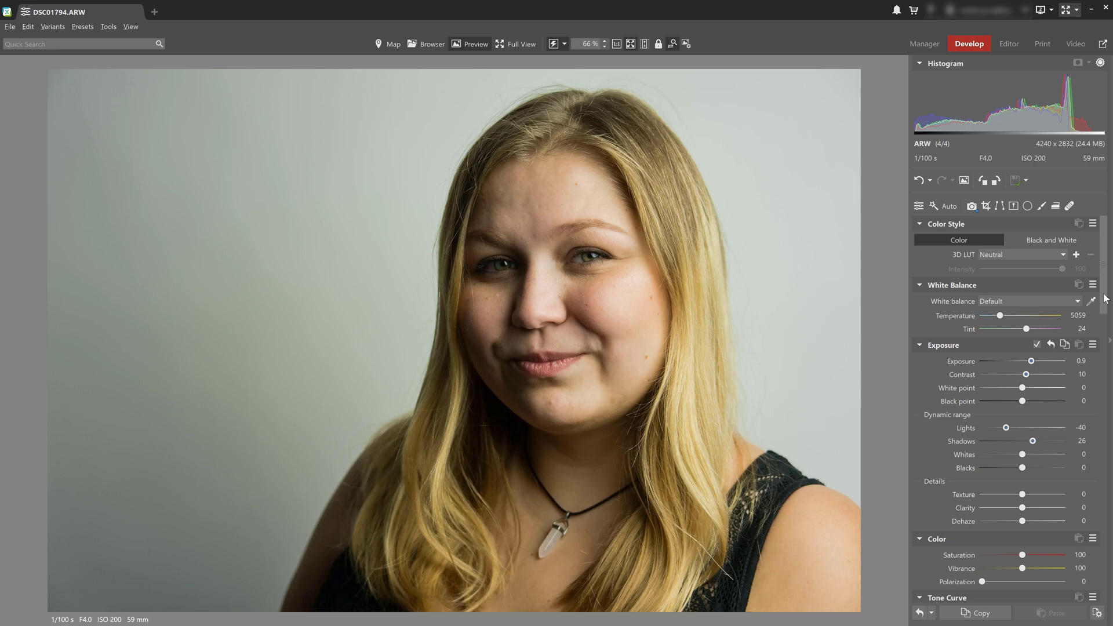
Lower the green channel's tone curve with a point at input 67, output 60, and compare the portrait with and without the curve.
drag(1106, 299, 1109, 383)
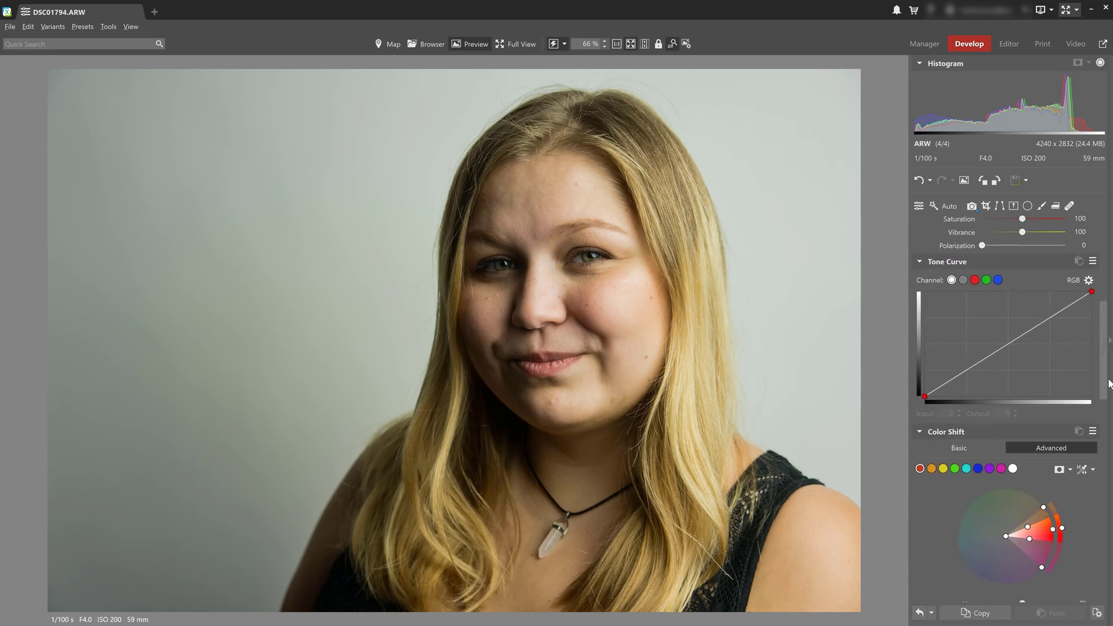
click(986, 281)
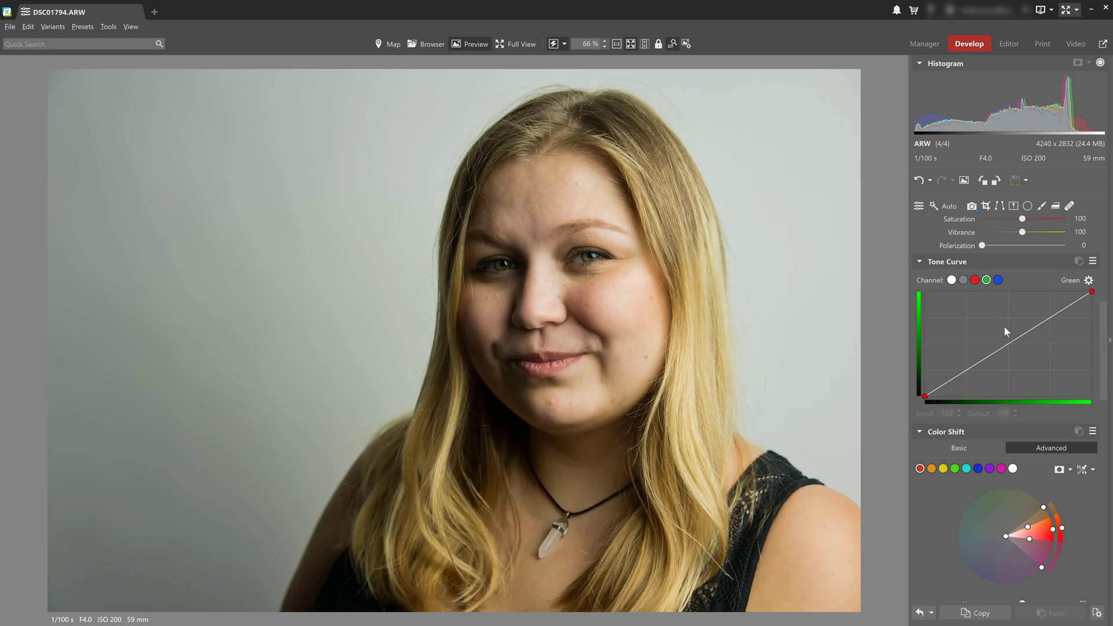
drag(967, 371, 968, 372)
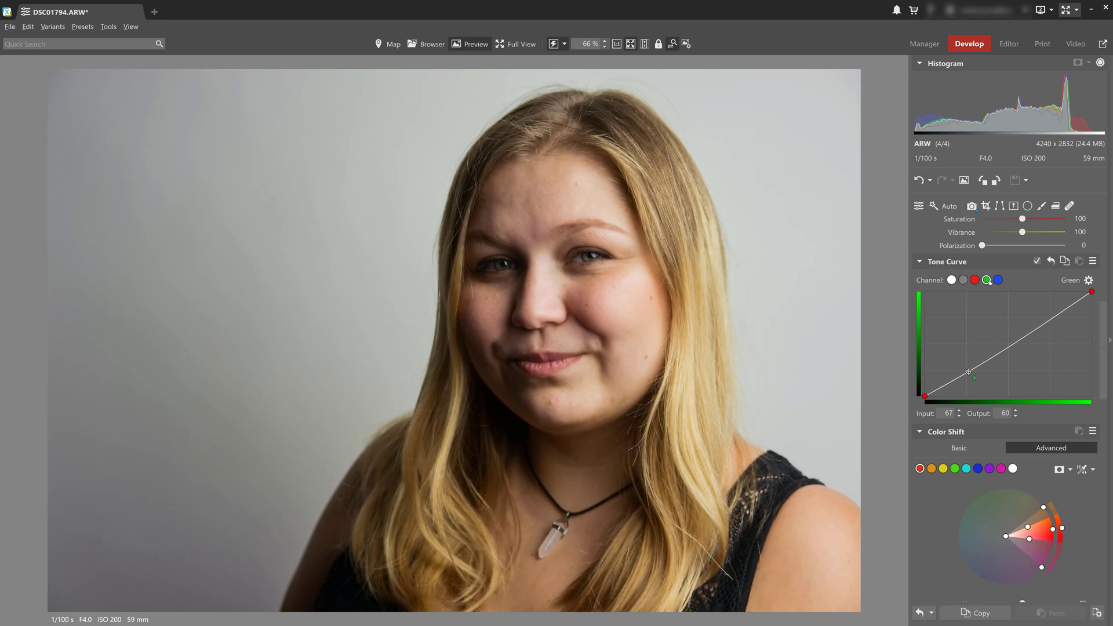
click(1036, 262)
click(1035, 261)
click(1035, 262)
click(1036, 261)
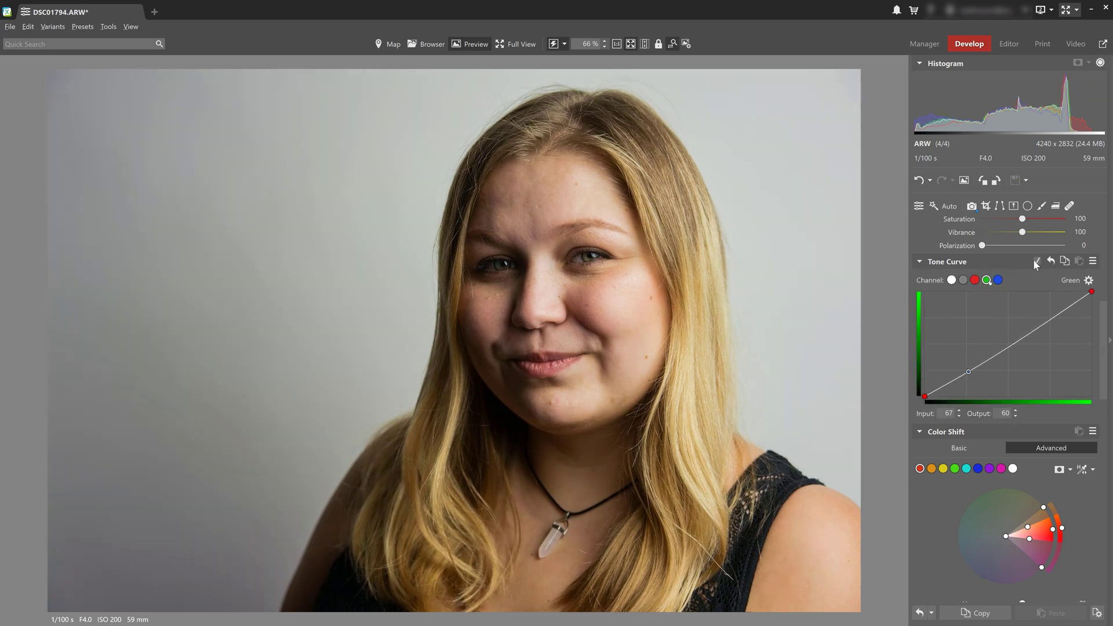